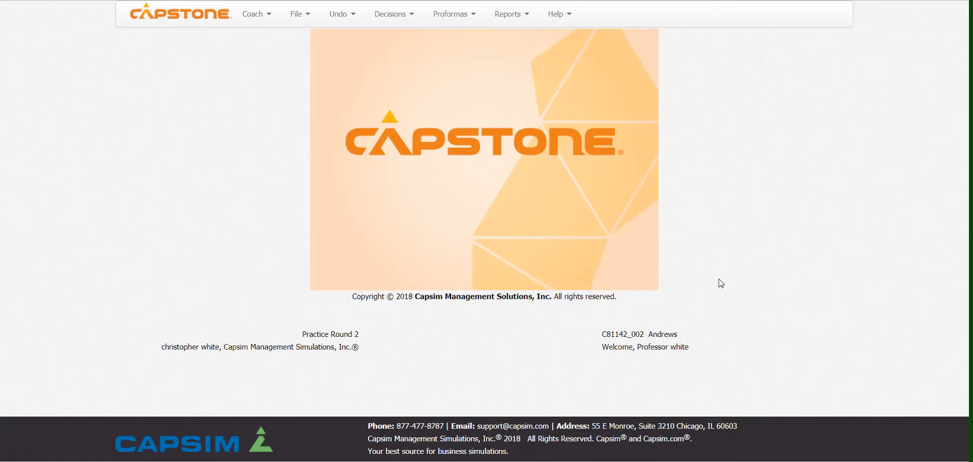
- Open the Research & Development decisions
left_click(391, 17)
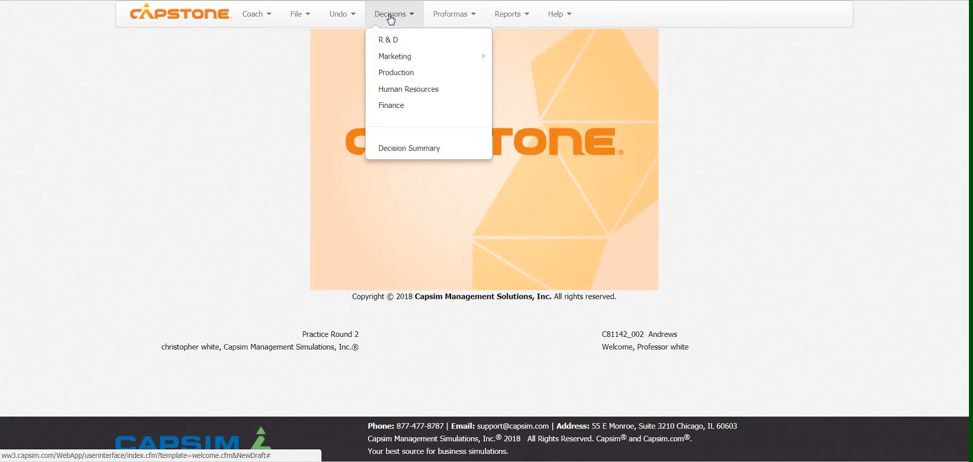
left_click(393, 42)
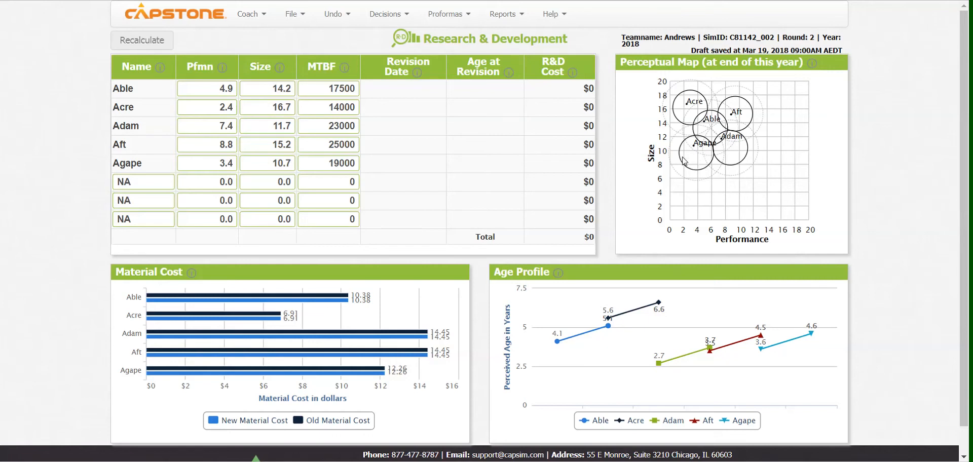
- Examine the High End, Performance and Size segment reports for buying criteria, including ideal position and age, and for top products
left_click(502, 18)
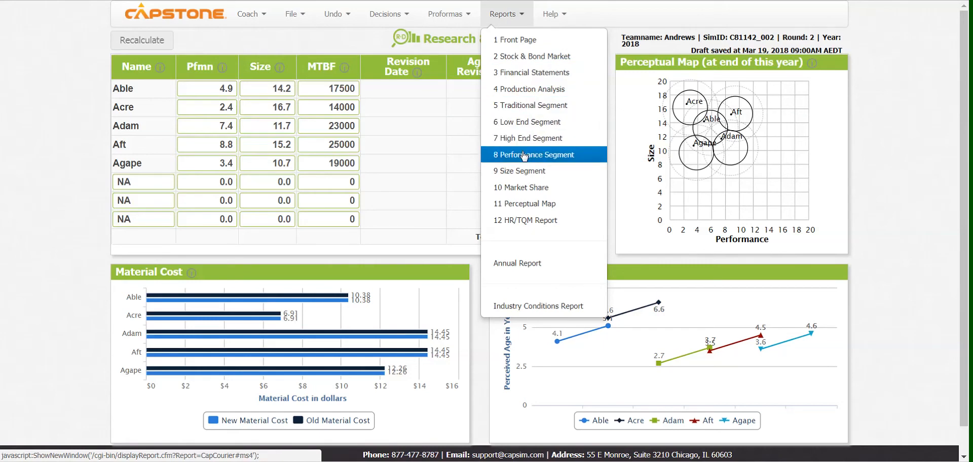
left_click(522, 138)
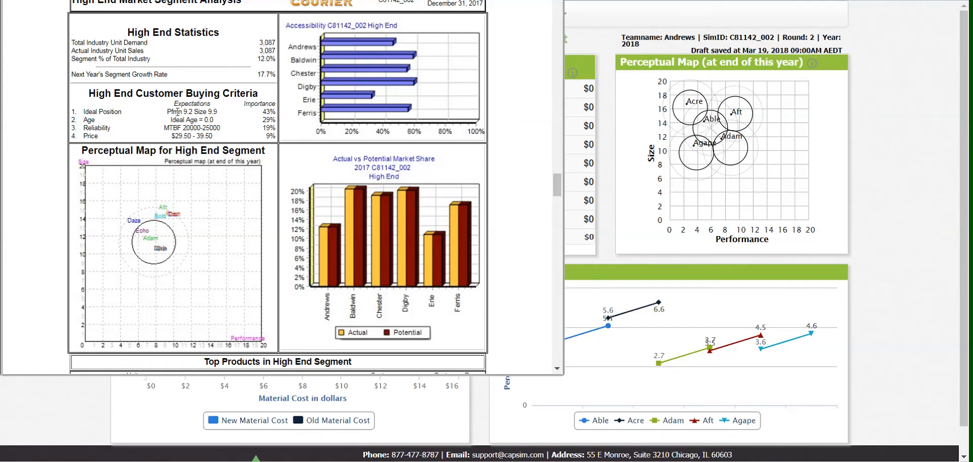
scroll(263, 141, "down", 15)
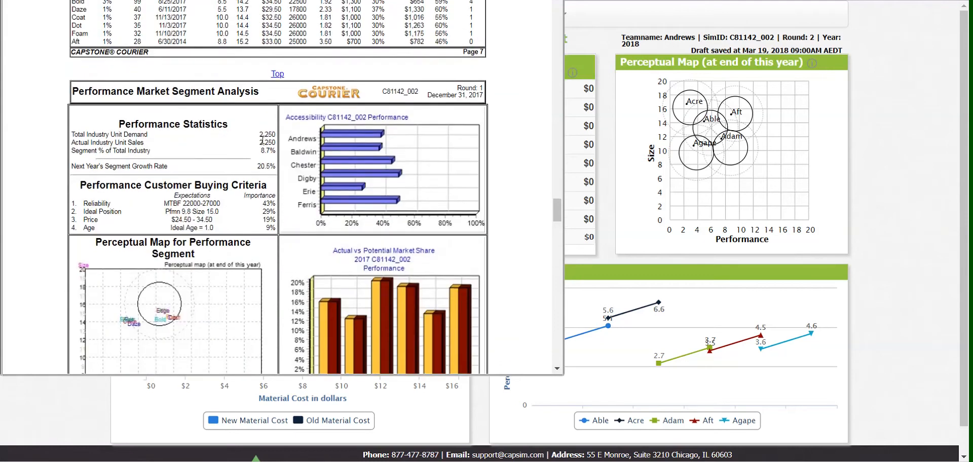
scroll(263, 141, "down", 4)
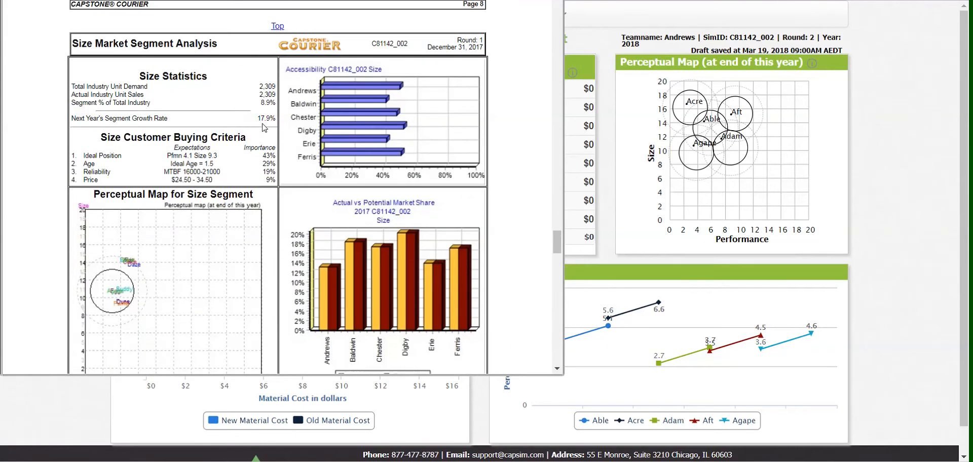
scroll(170, 167, "down", 7)
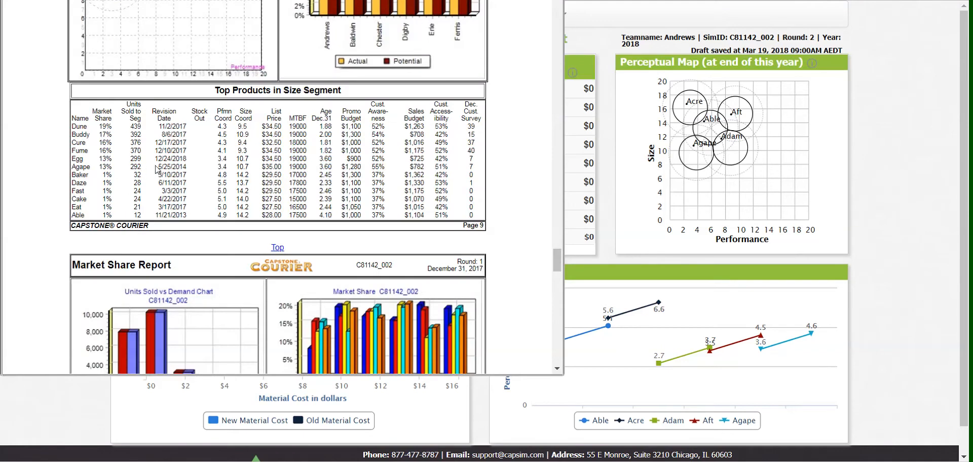
scroll(152, 169, "up", 6)
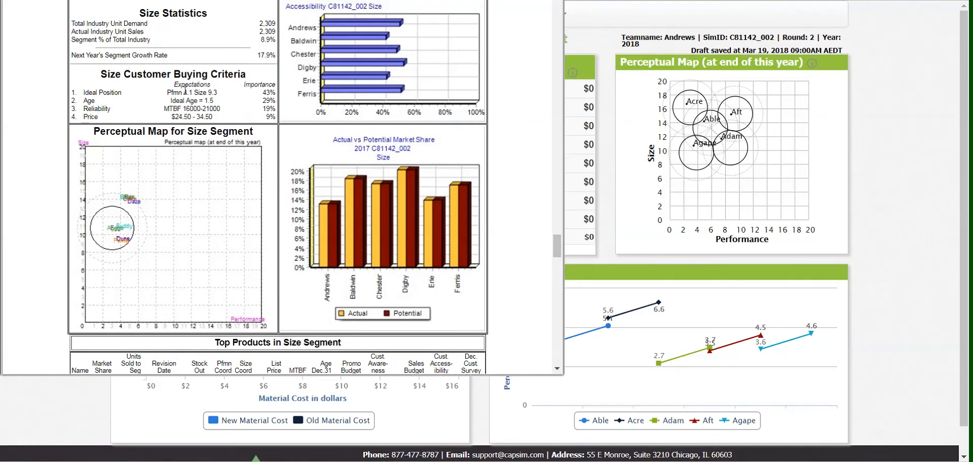
double_click(265, 94)
left_click(266, 94)
left_click(507, 0)
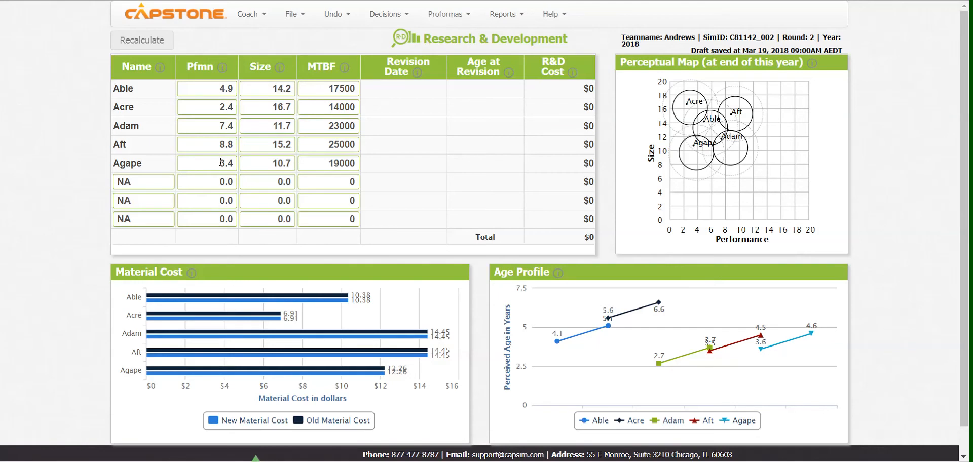
- Set Agape's performance to 5.4 and its size to 8.6, and recalculate the R&D results
left_click_drag(221, 161, 240, 169)
type("5.4")
key("Tab")
type("8.6")
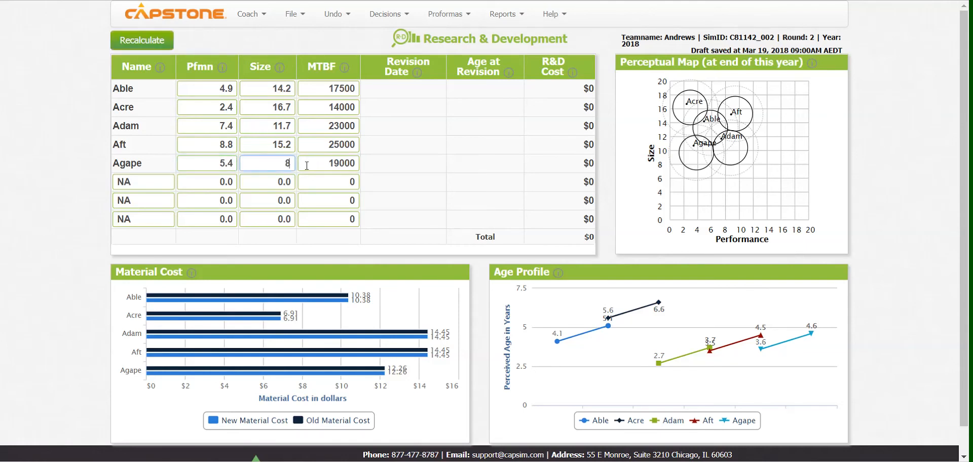
left_click(263, 48)
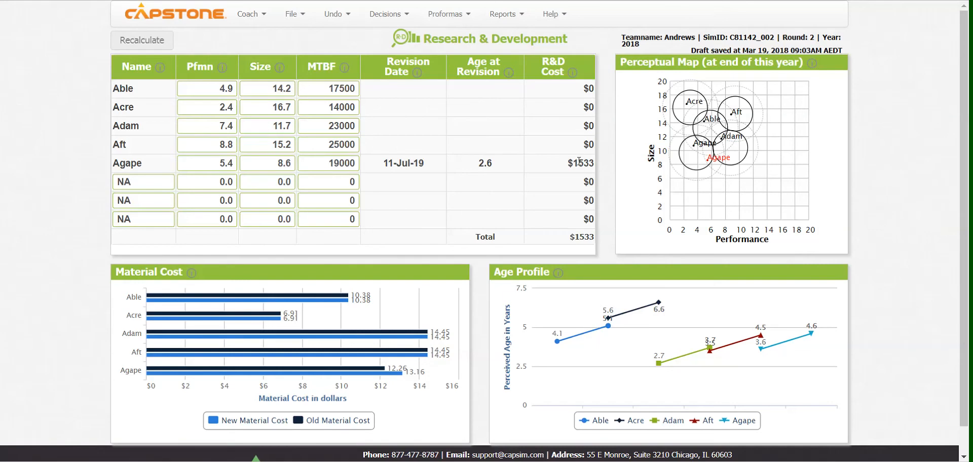
- Examine Agape's R&D cost and its revision date against the current simulation year
mouse_move(576, 163)
left_mouse_down()
mouse_move(588, 237)
mouse_move(595, 163)
left_mouse_up()
left_click(568, 174)
left_click_drag(416, 163, 426, 163)
left_click(416, 165)
left_click_drag(632, 46, 641, 46)
left_click(639, 45)
left_click_drag(631, 45, 638, 46)
left_click(638, 46)
left_click_drag(420, 162, 413, 162)
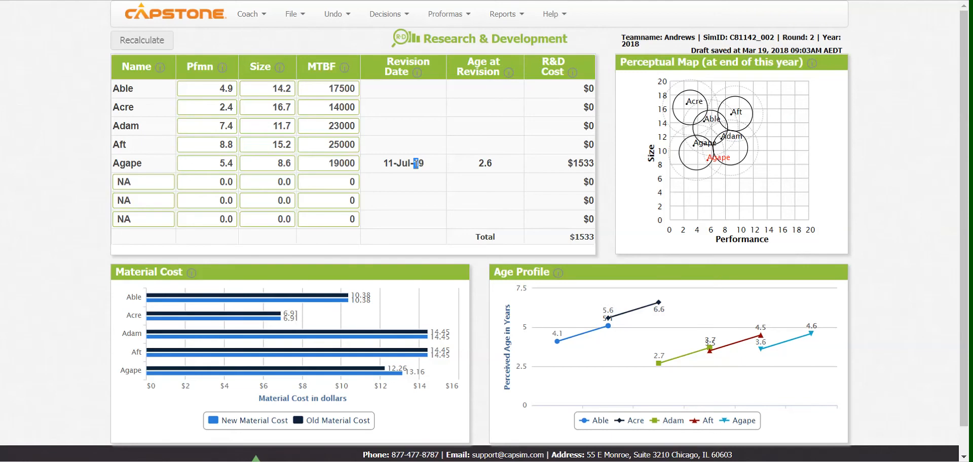
left_click(580, 165)
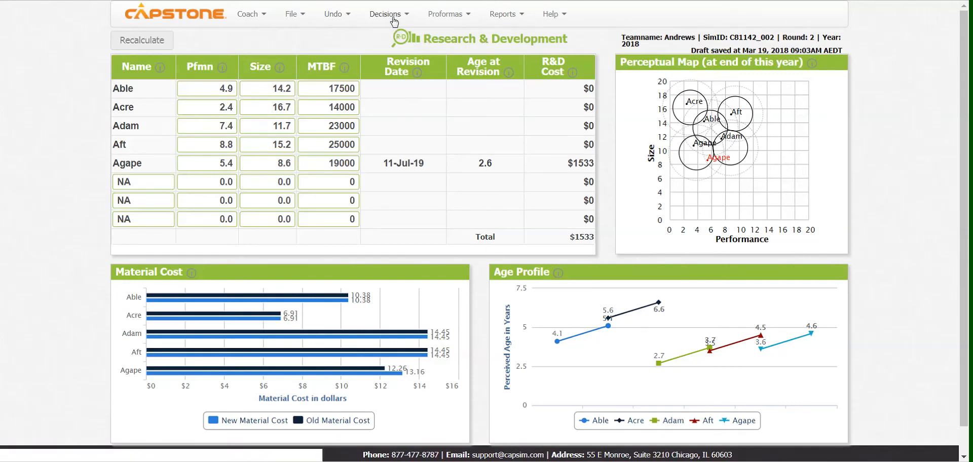
- Undo the Agape R&D revision by reverting the decisions to the start of the round
left_click(333, 14)
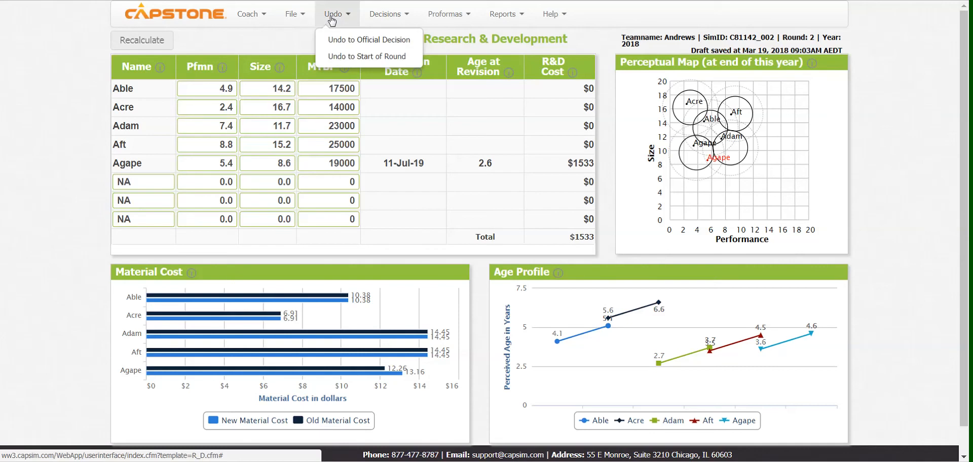
left_click(349, 46)
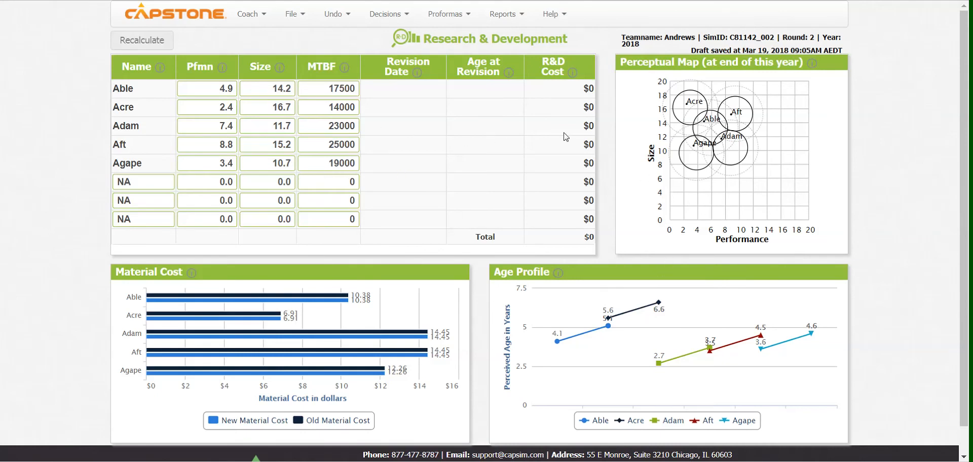
- Open the Production decisions and check Agape's inventory on hand
left_click(387, 16)
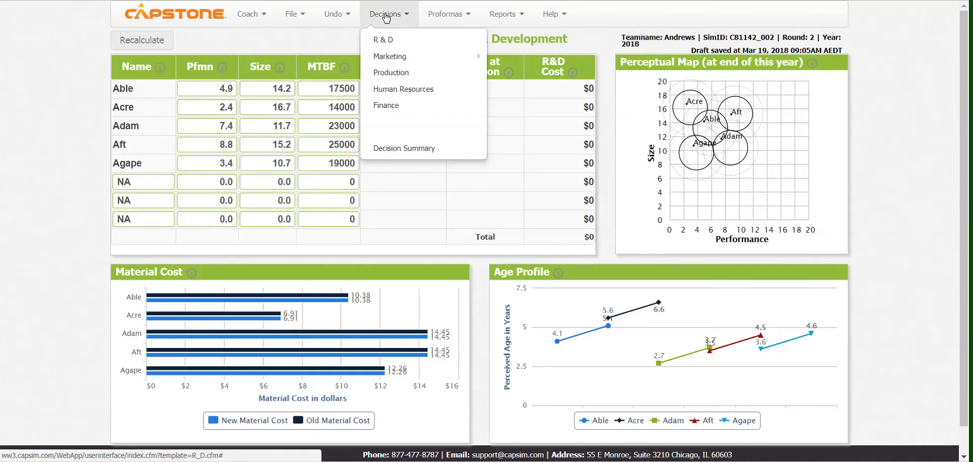
left_click(393, 74)
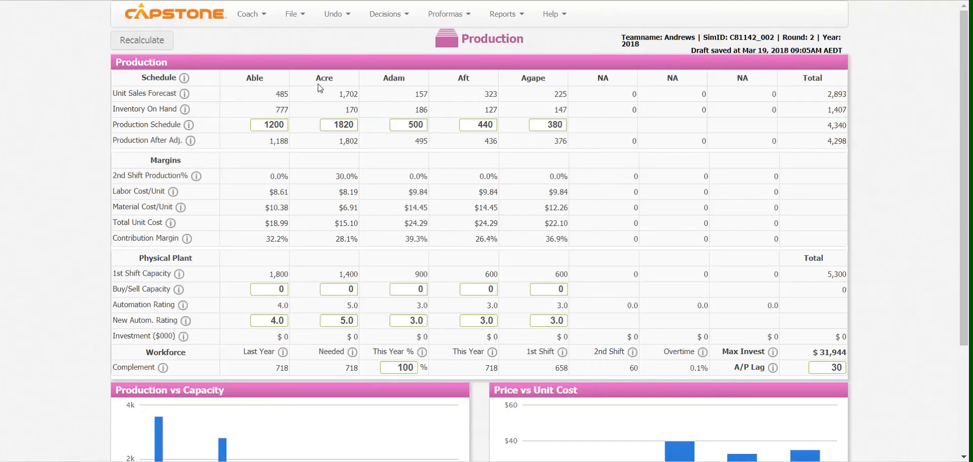
mouse_move(555, 110)
left_mouse_down()
mouse_move(572, 116)
mouse_move(557, 113)
left_mouse_up()
left_click(557, 113)
- In the Pricing & Forecast decisions, set Agape's sales forecast to 147 and compare it with the benchmark prediction
left_click(387, 16)
mouse_move(390, 55)
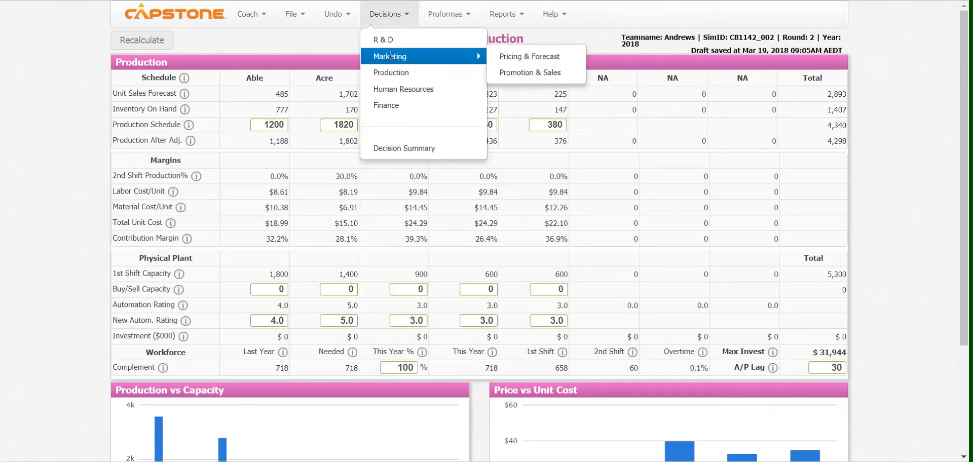
left_click(530, 61)
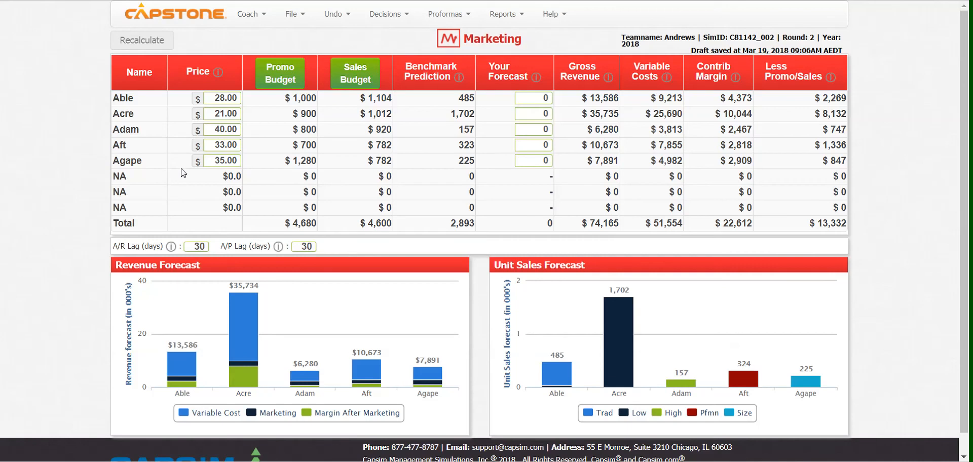
left_click(541, 161)
type("147")
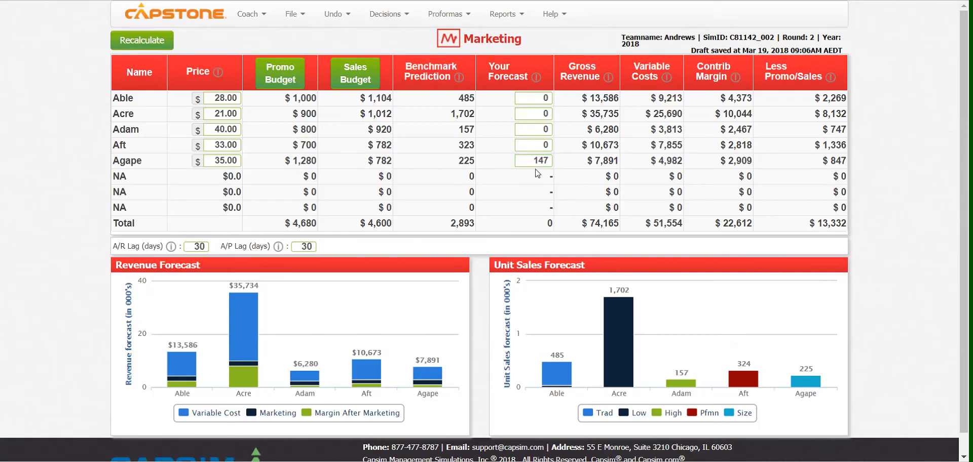
left_click_drag(464, 161, 459, 161)
left_click(460, 160)
- Consult the Size segment report, set Agape's price to $28.00 and recalculate the marketing figures
left_click(504, 18)
left_click(520, 170)
left_click_drag(216, 160, 225, 161)
type("28")
left_click(134, 45)
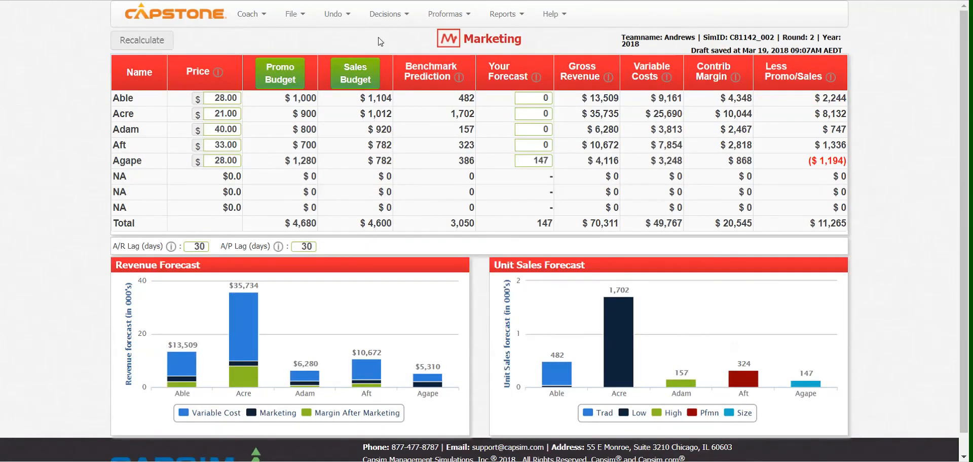
- In the Production decisions, set Agape's production schedule to 0
left_click(389, 14)
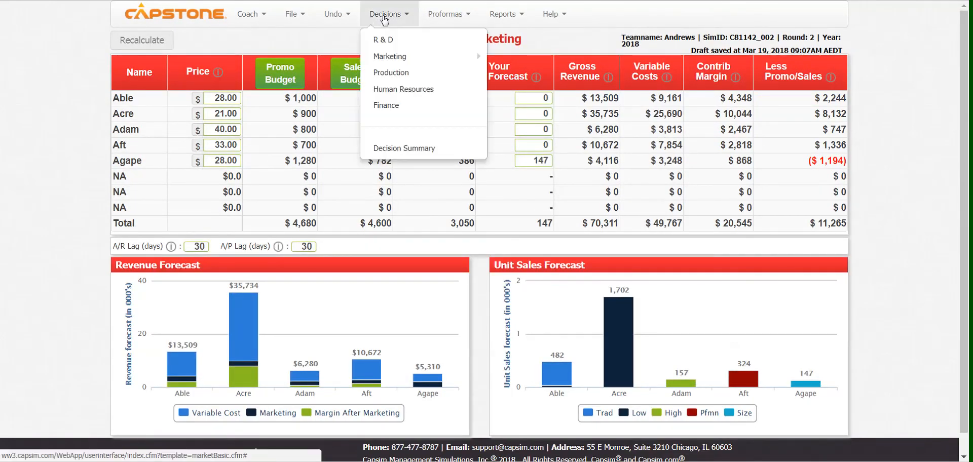
left_click(391, 74)
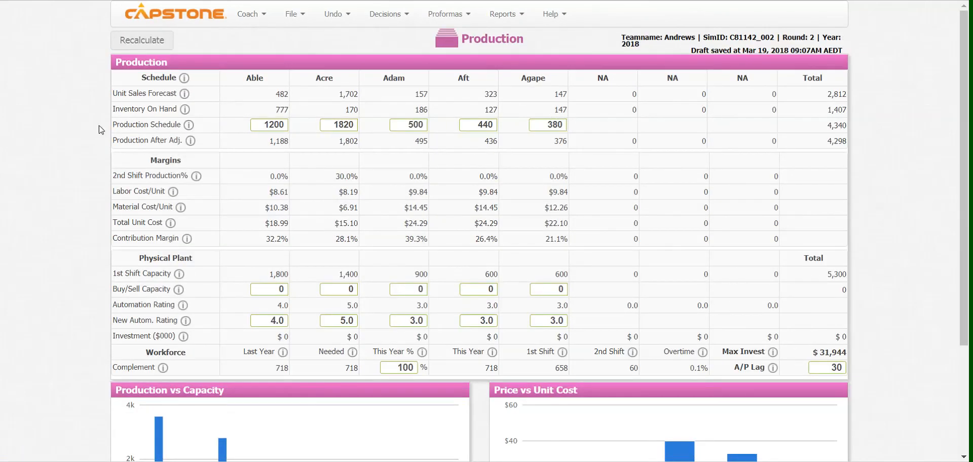
left_click_drag(545, 123, 572, 130)
type("0")
left_click(550, 40)
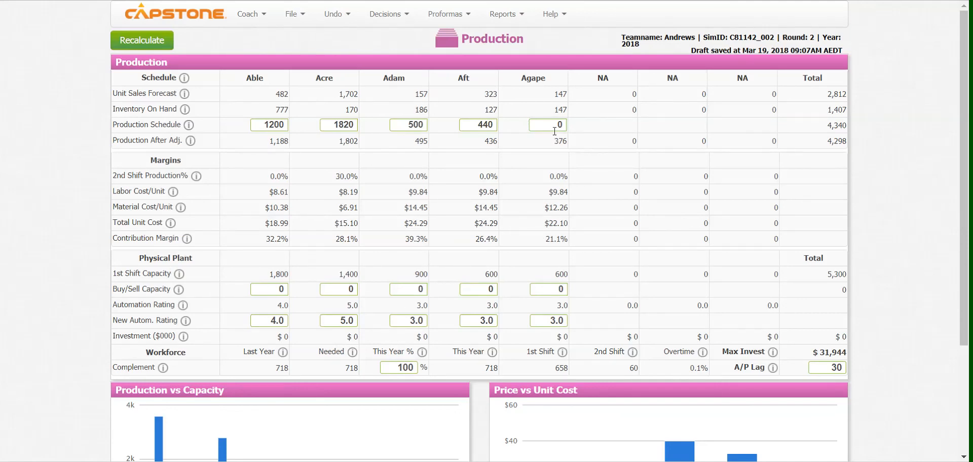
- Set Agape's buy/sell capacity to -599, recalculate production and check the resulting investment figure
left_click_drag(556, 275, 572, 280)
left_click(555, 277)
left_click(557, 289)
key("BackSpace")
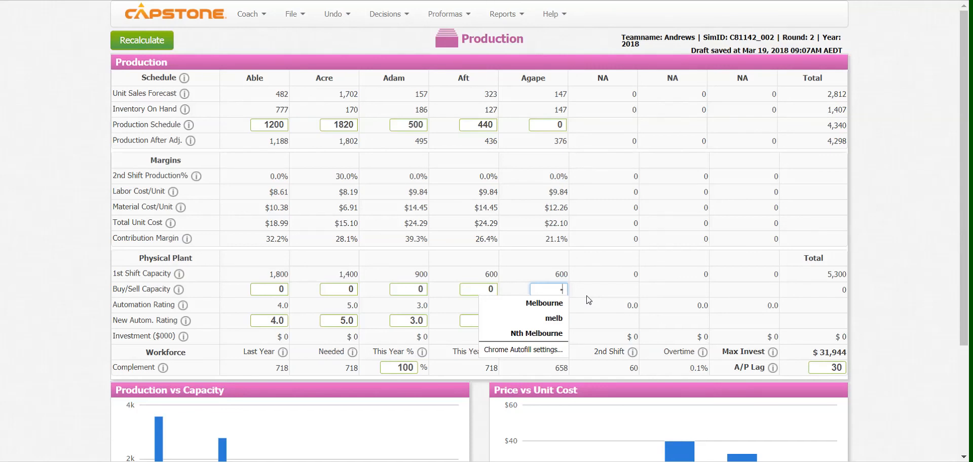
type("-599")
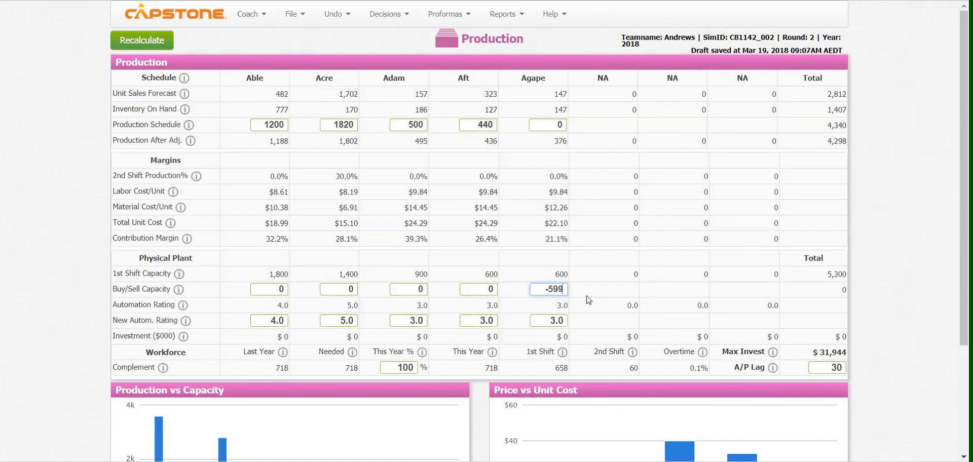
left_click(152, 41)
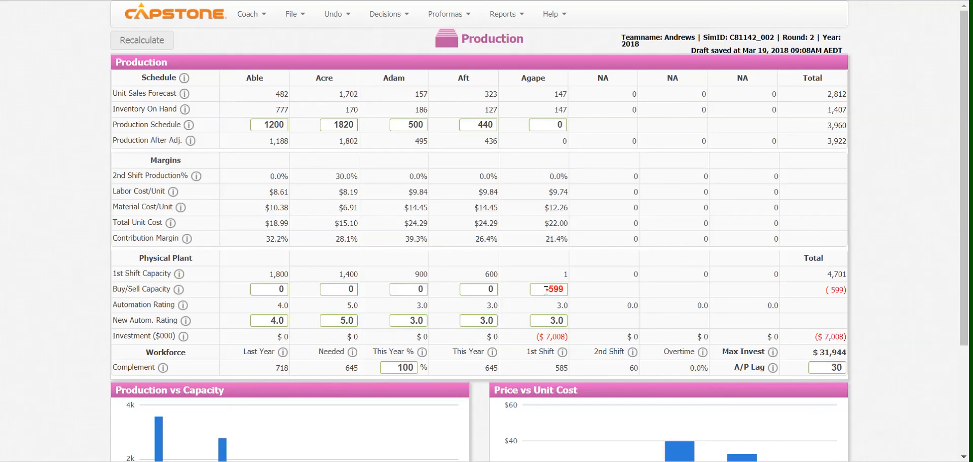
mouse_move(543, 336)
left_mouse_down()
mouse_move(566, 338)
mouse_move(546, 338)
left_mouse_up()
left_click(558, 124)
- Open the Finance decisions and check the plant and equipment sales, earnings per share and December 31, 2018 cash position
left_click(388, 14)
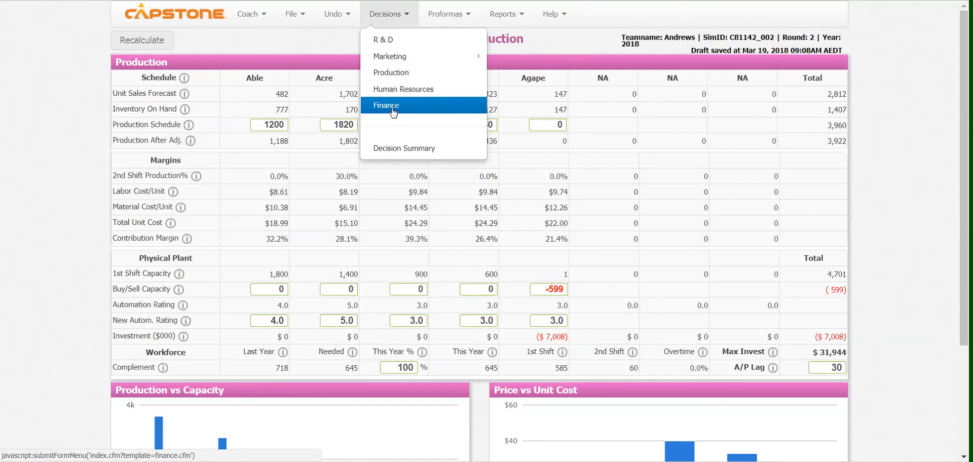
left_click(393, 108)
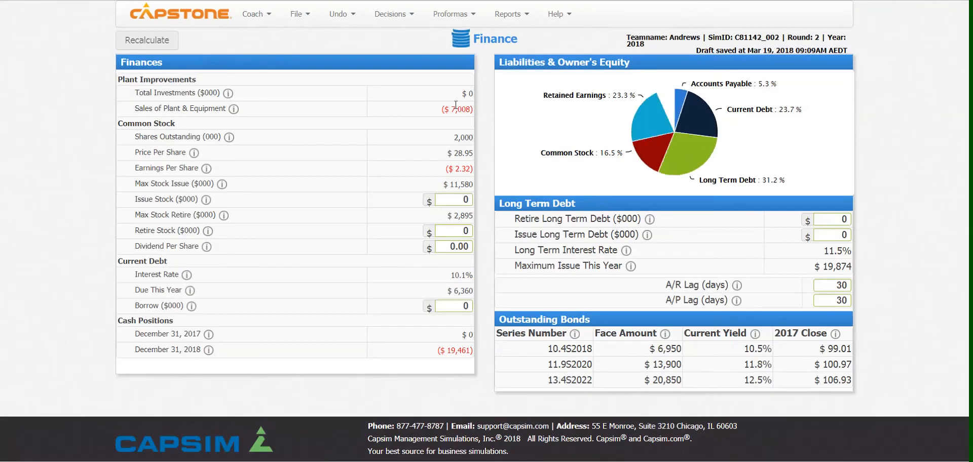
left_click_drag(449, 109, 468, 109)
left_click(432, 112)
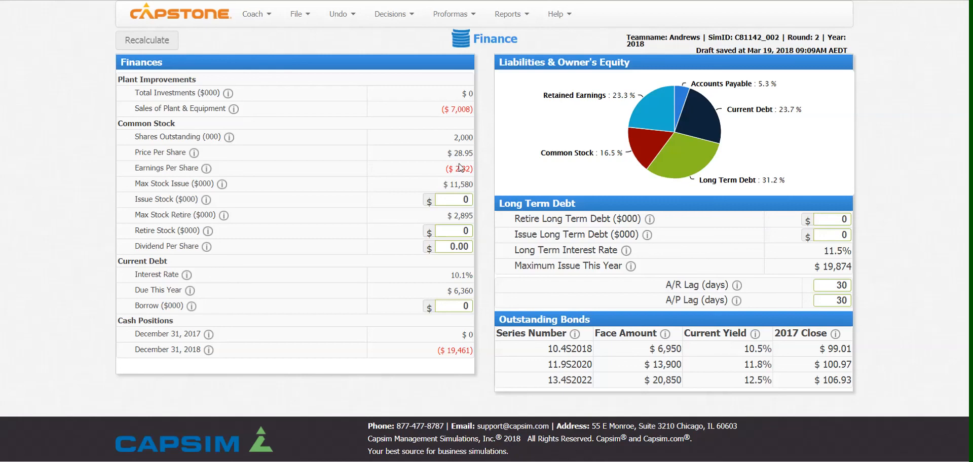
left_click_drag(450, 169, 471, 170)
mouse_move(447, 350)
left_mouse_down()
mouse_move(466, 351)
mouse_move(442, 356)
left_mouse_up()
left_click(390, 112)
- Update the official decisions with all team decisions and save them
left_click(298, 16)
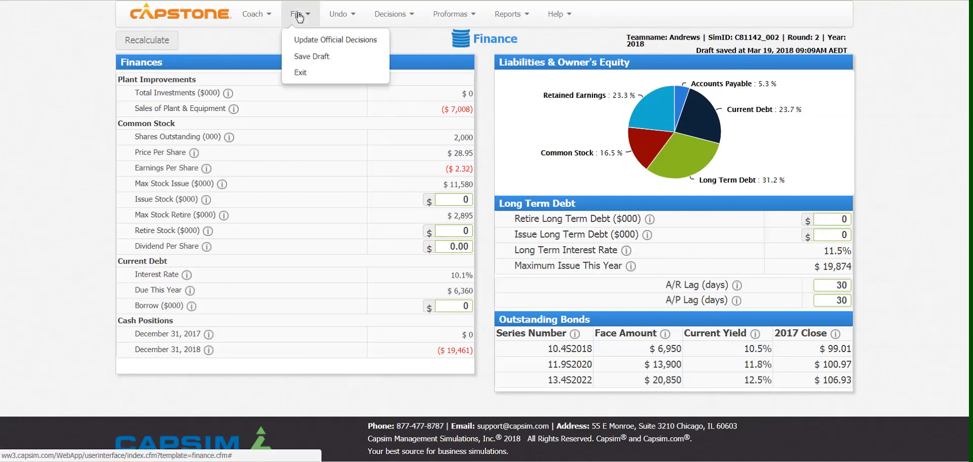
left_click(307, 40)
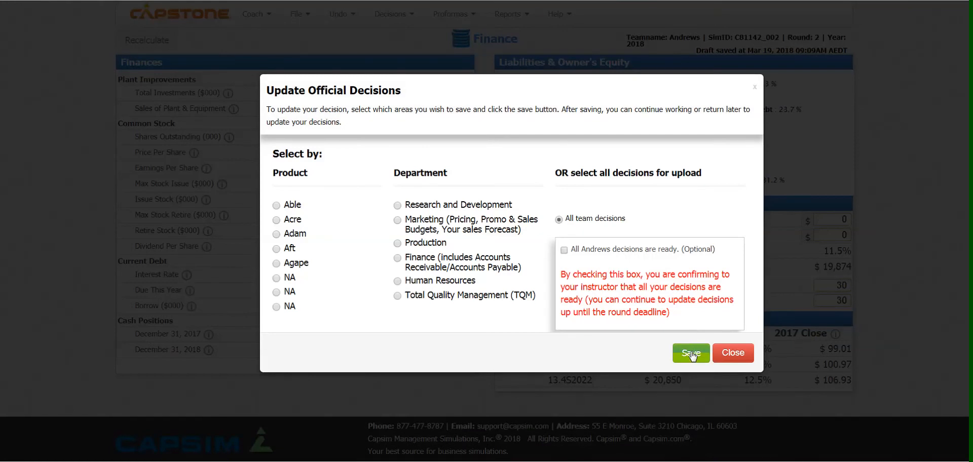
left_click(691, 353)
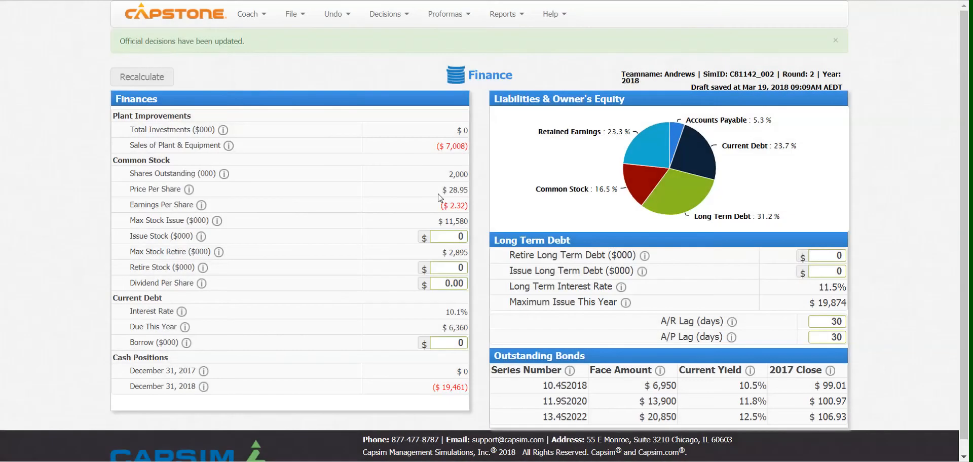
- Exit the decision spreadsheet without updating the official decisions again
left_click(292, 17)
left_click(303, 72)
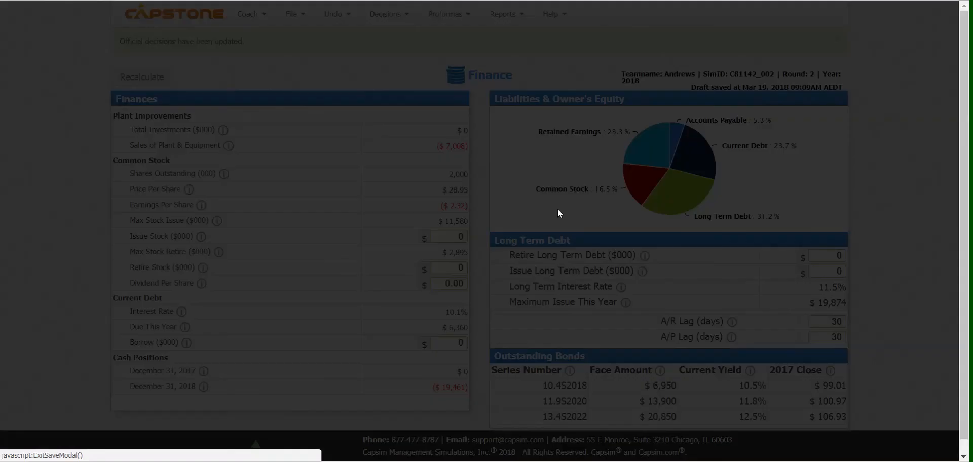
left_click(449, 121)
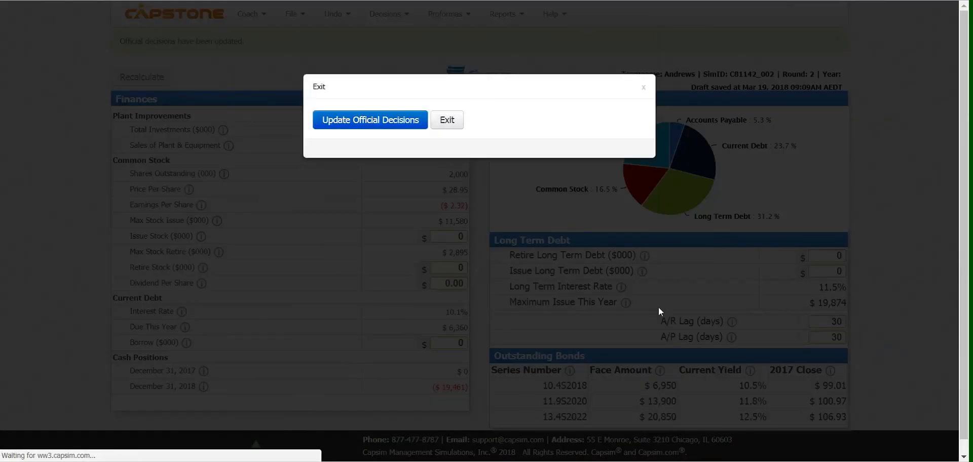
- Advance the game from Practice Round 2 to the next round
scroll(596, 327, "down", 3)
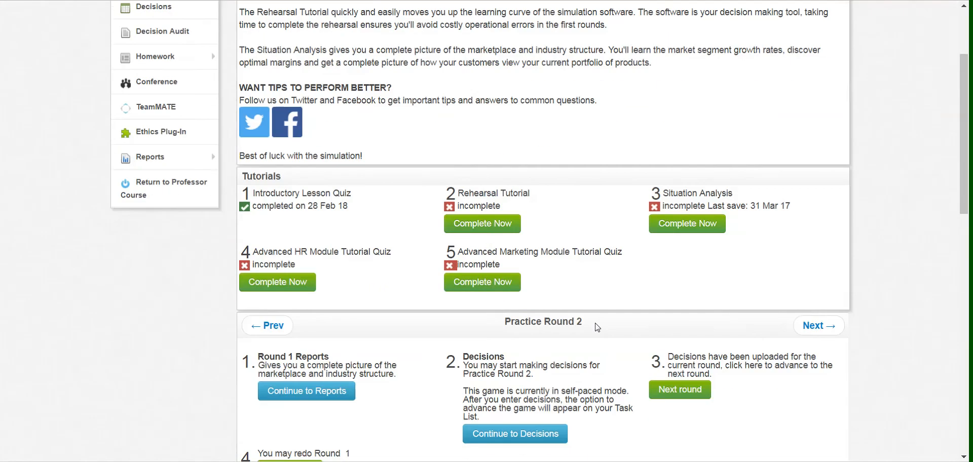
left_click(658, 389)
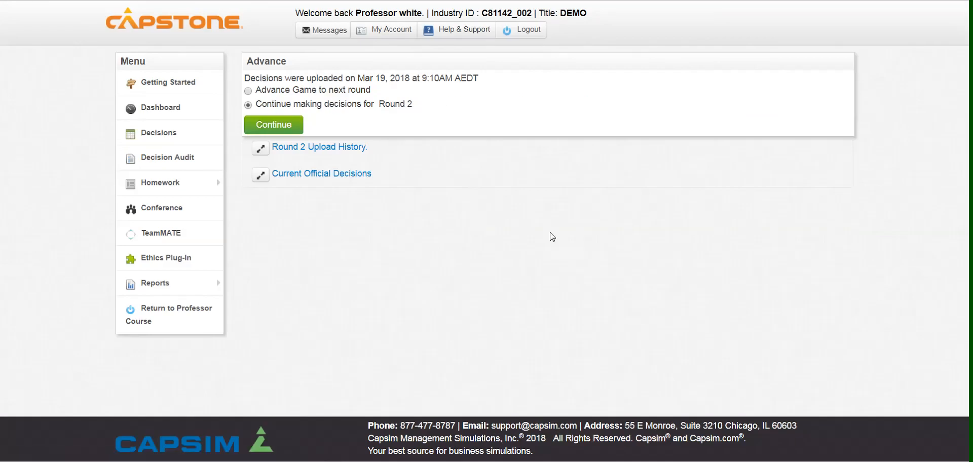
left_click(248, 91)
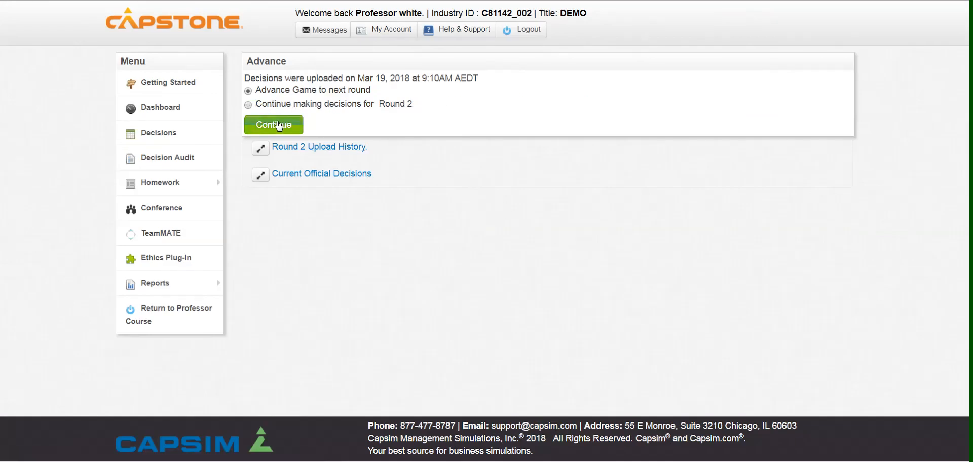
left_click(282, 124)
left_click(348, 102)
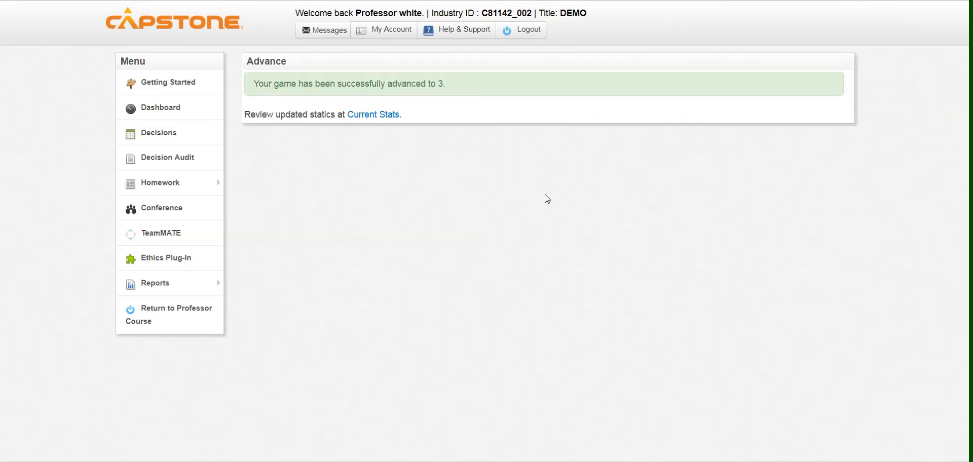
- Launch the web decision spreadsheet for Practice Round 3 and check whether Agape is still listed in the R&D decisions
left_click(148, 133)
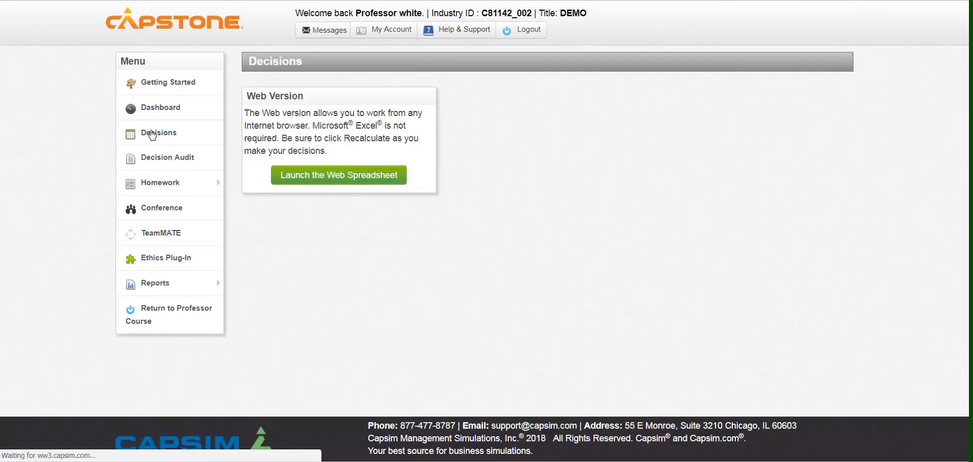
left_click(352, 174)
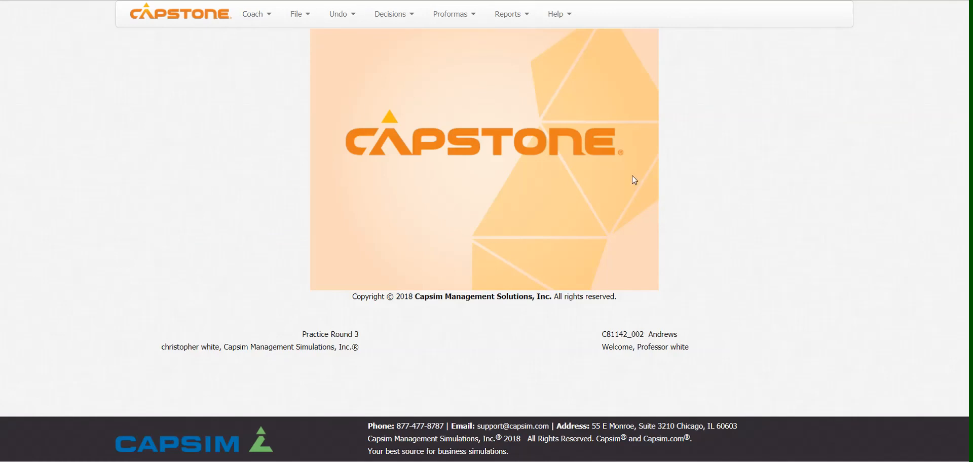
left_click(390, 17)
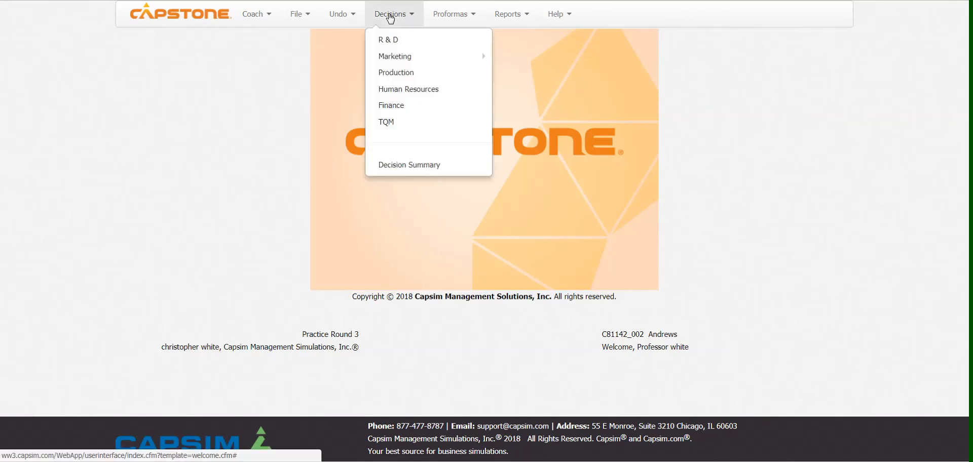
left_click(392, 41)
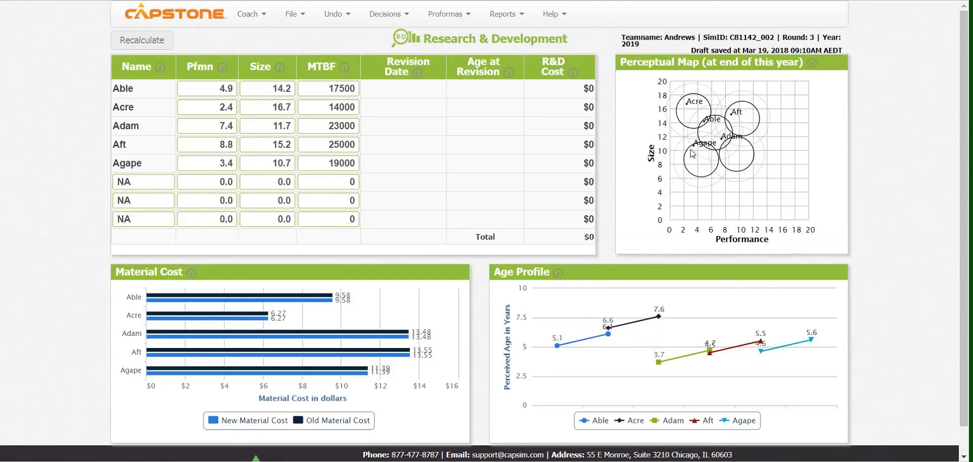
- Open the Round 3 Production decisions to check Agape's inventory, production schedule and capacity
left_click(381, 15)
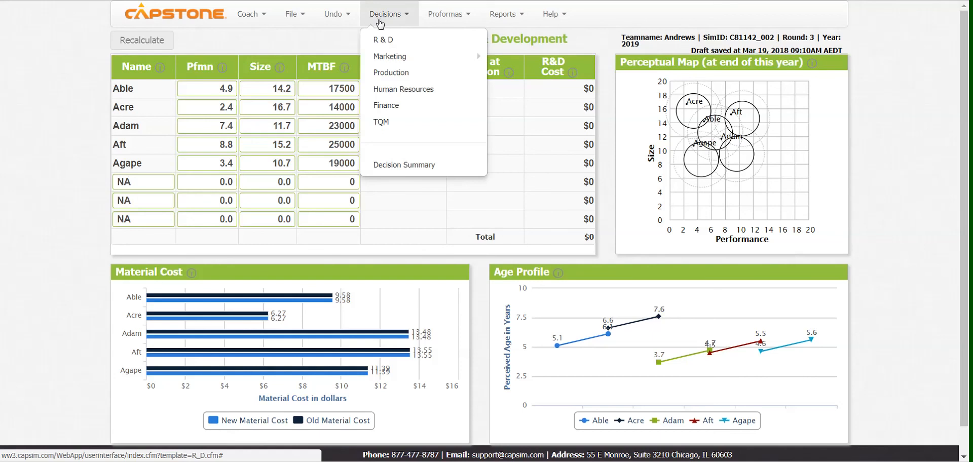
left_click(389, 74)
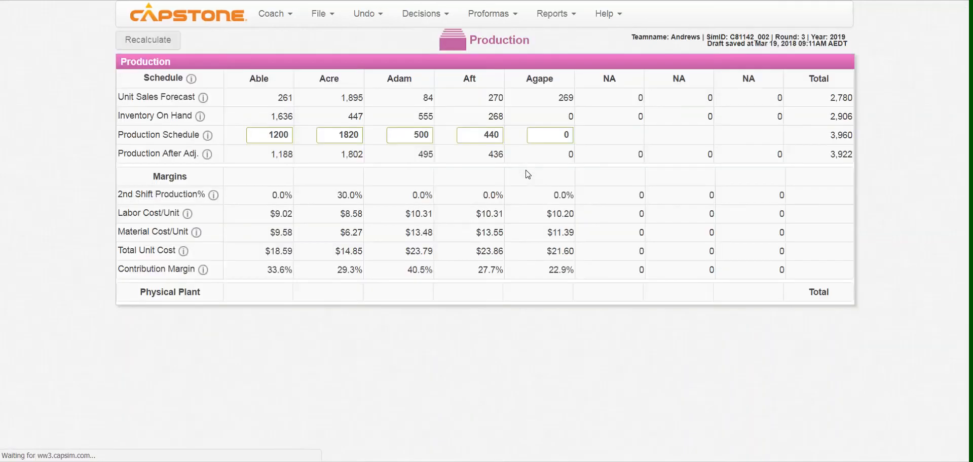